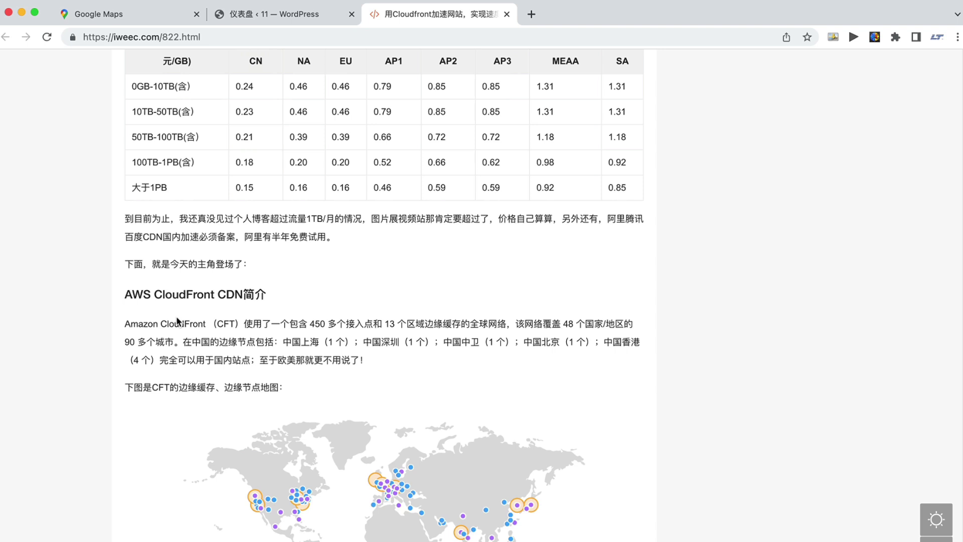
Step: Read the article's AWS CloudFront introduction, edge location map, free-traffic notes and CFT setup section
scroll(176, 321, "down", 5)
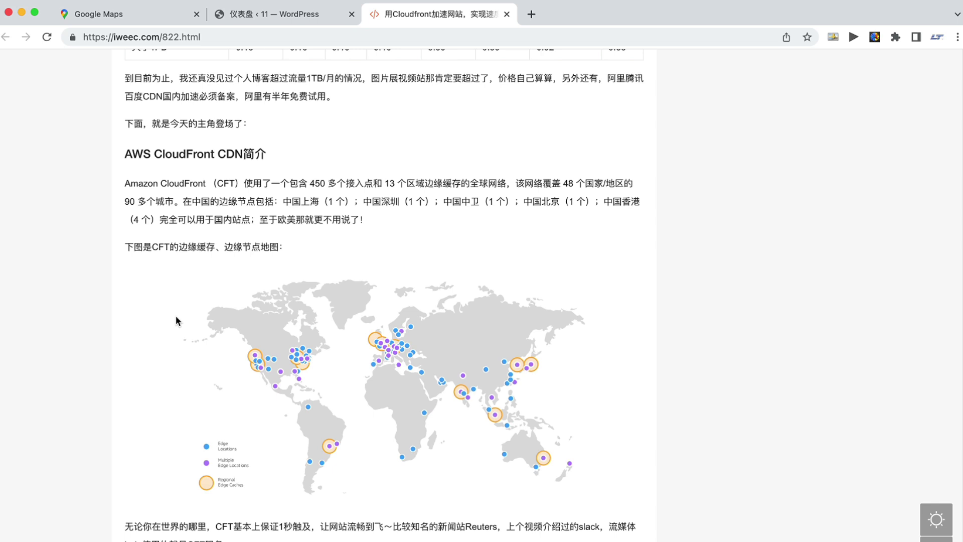
scroll(176, 321, "down", 1)
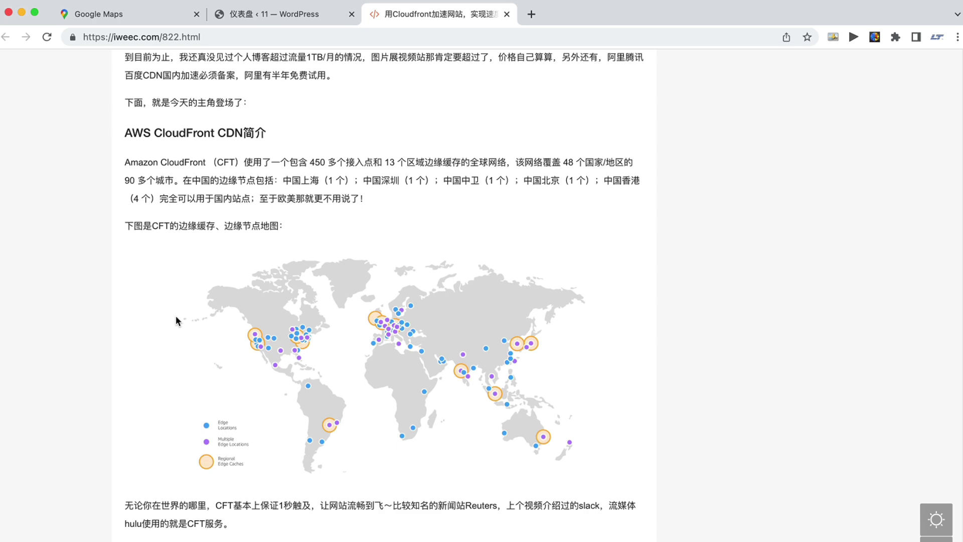
scroll(175, 315, "down", 6)
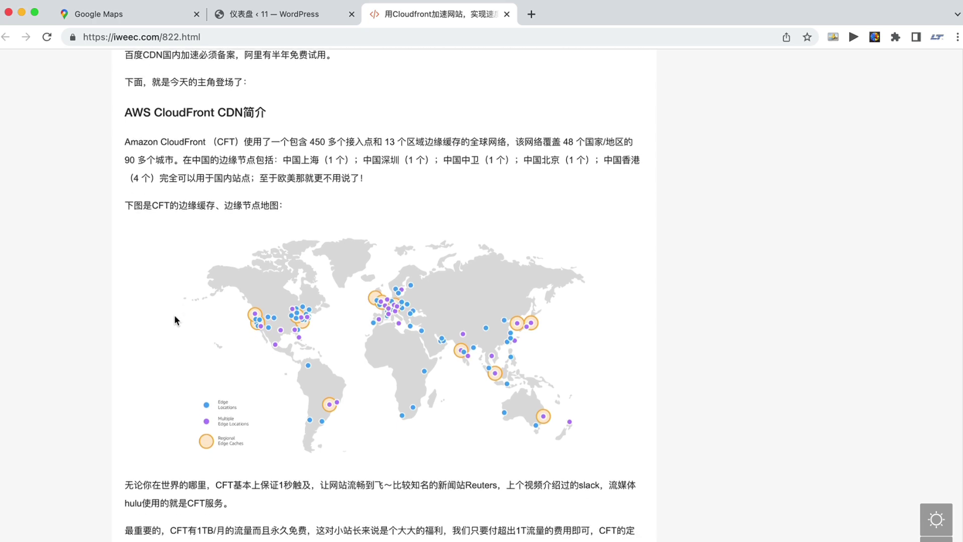
scroll(173, 314, "down", 3)
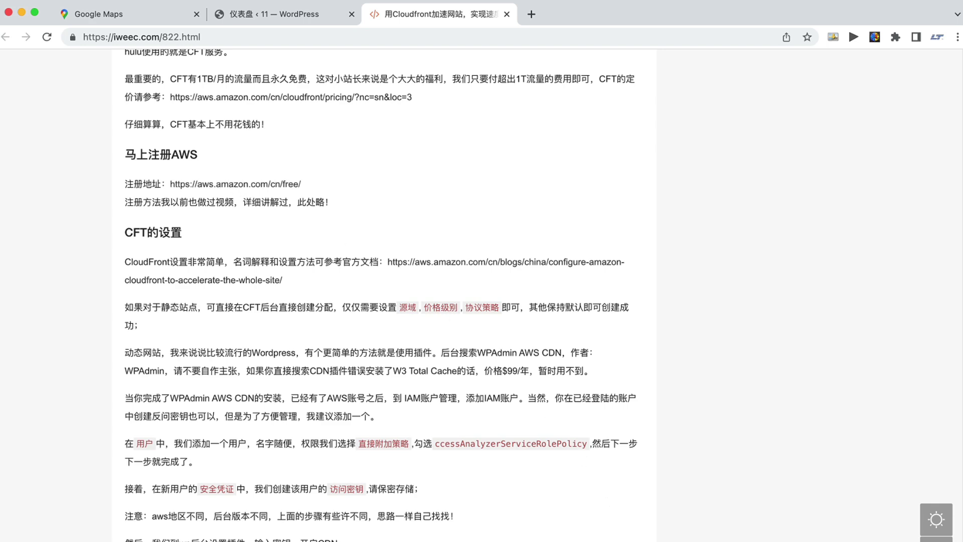
Step: Switch to the AWS console, search for "cloudfront", open the CloudFront service and start creating a new distribution
left_click(552, 529)
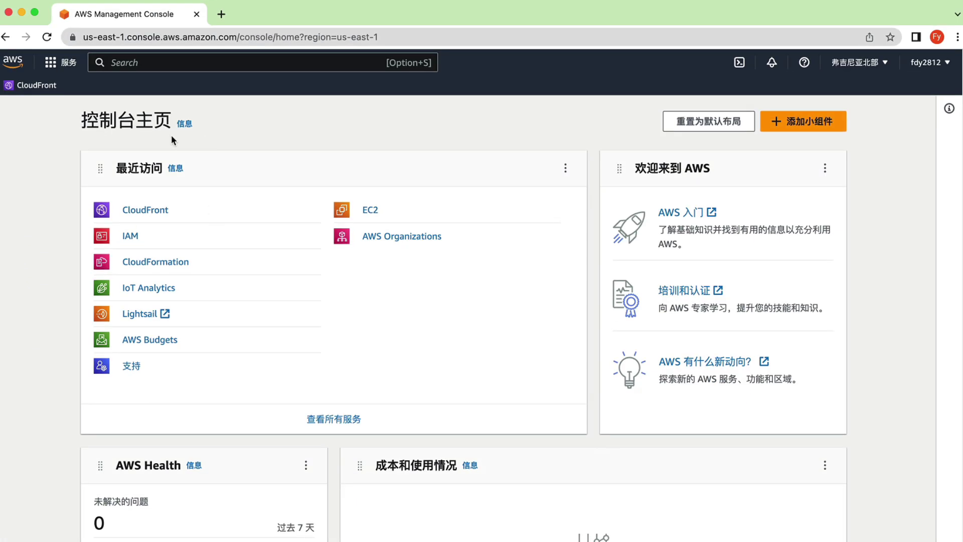
left_click(192, 63)
type("cloudfront")
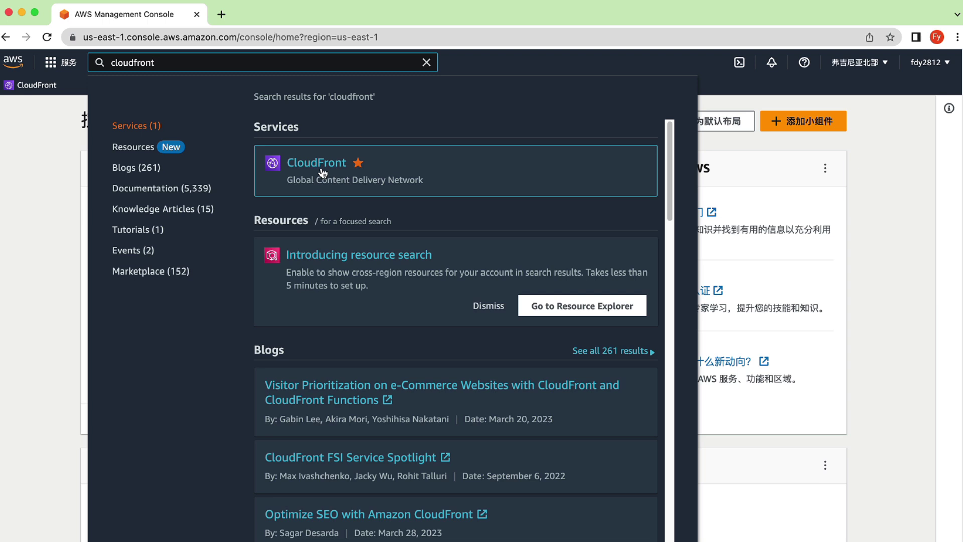
left_click(323, 174)
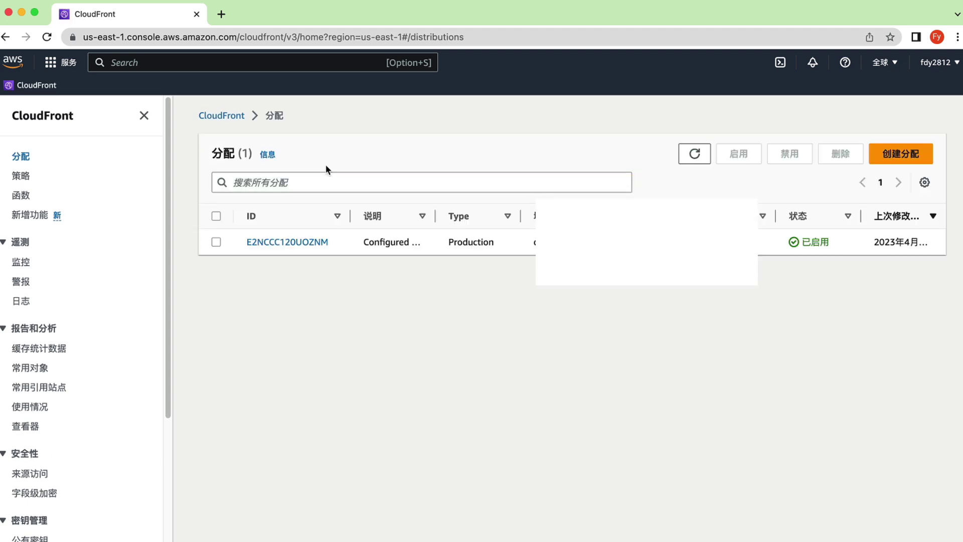
left_click(913, 153)
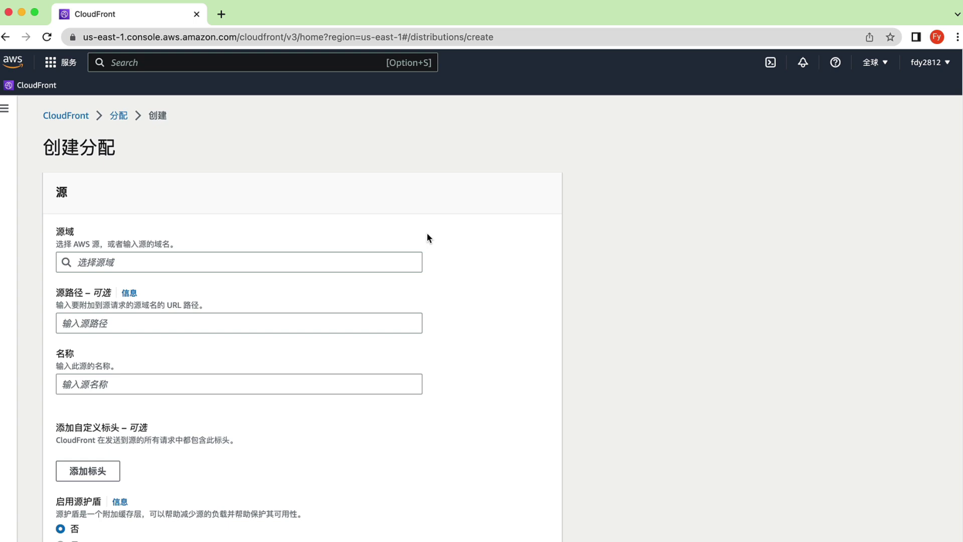
Step: Examine the new distribution's origin fields, including the list of available origin domains
scroll(427, 232, "down", 1)
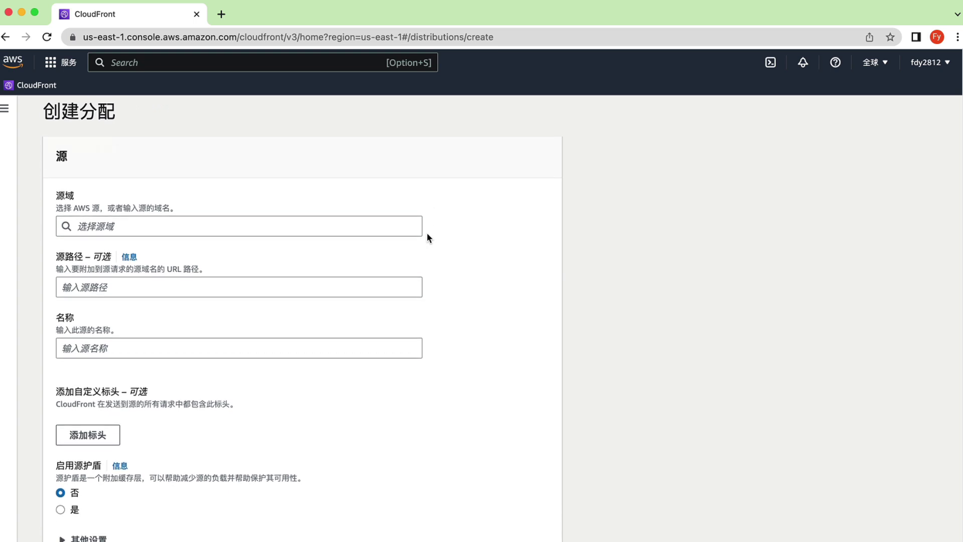
scroll(426, 233, "up", 1)
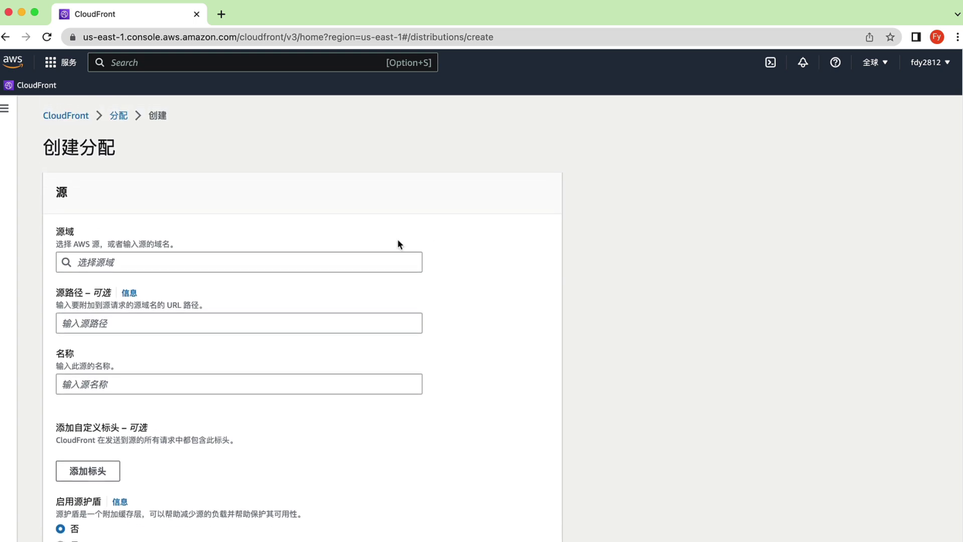
left_click(82, 262)
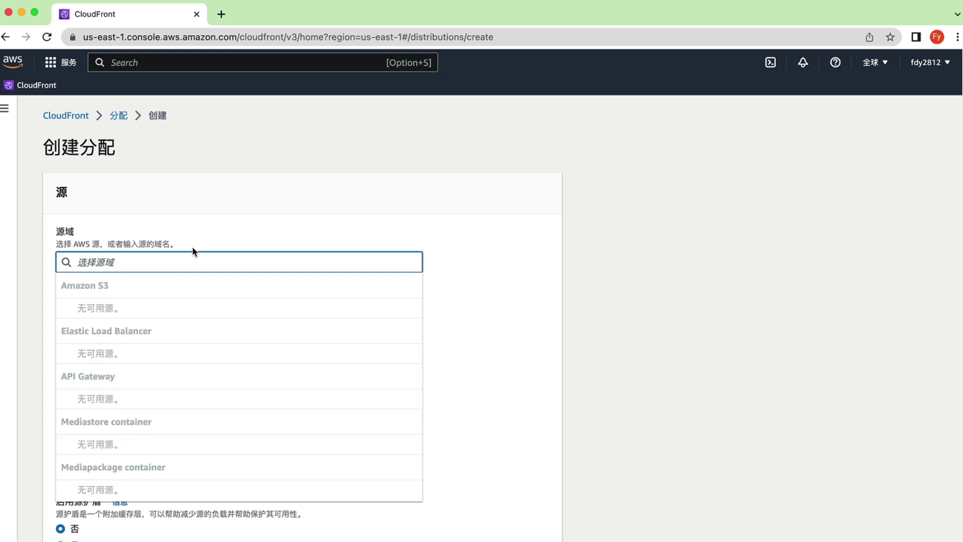
left_click(221, 242)
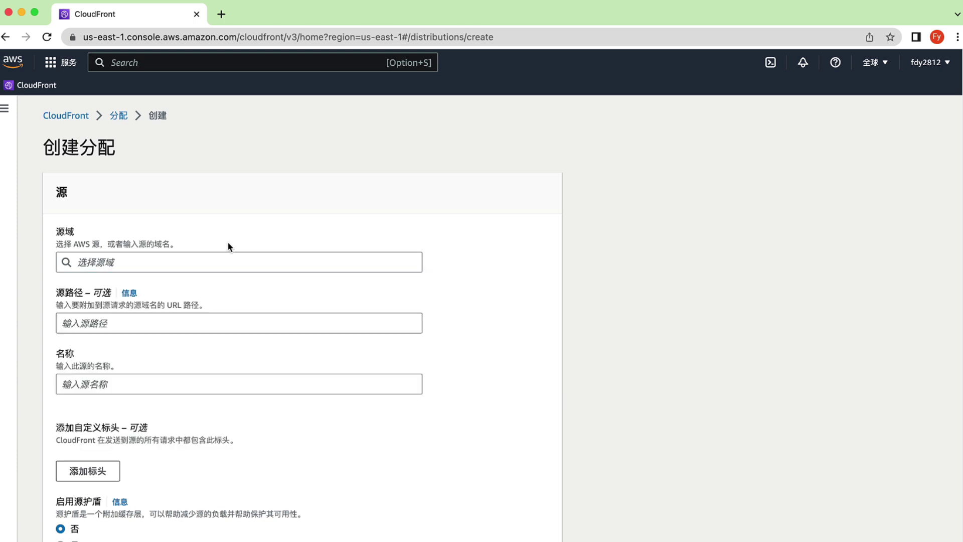
scroll(228, 245, "down", 2)
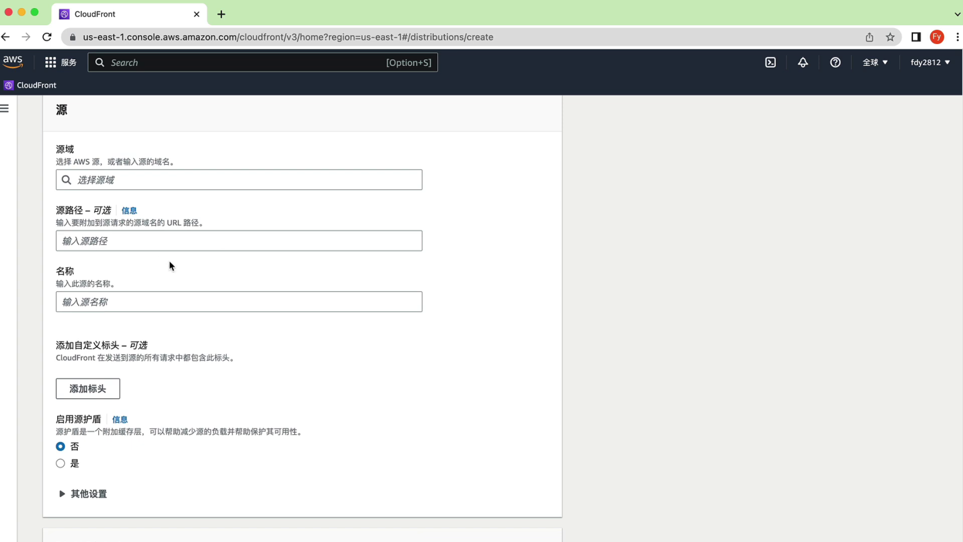
Step: Review the viewer protocol policy, allowed HTTP methods, cache policies and function associations in the distribution form
scroll(169, 265, "down", 5)
scroll(170, 264, "down", 5)
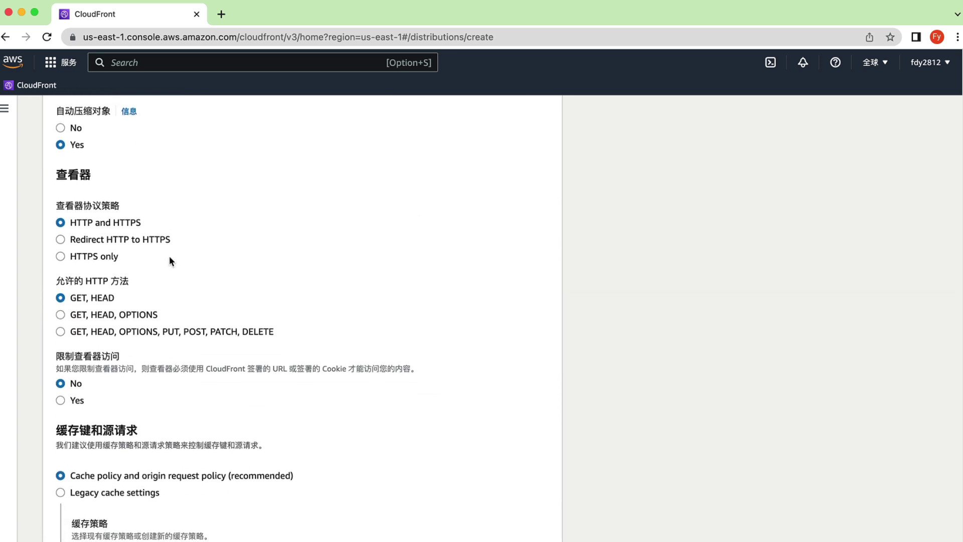
scroll(170, 256, "up", 1)
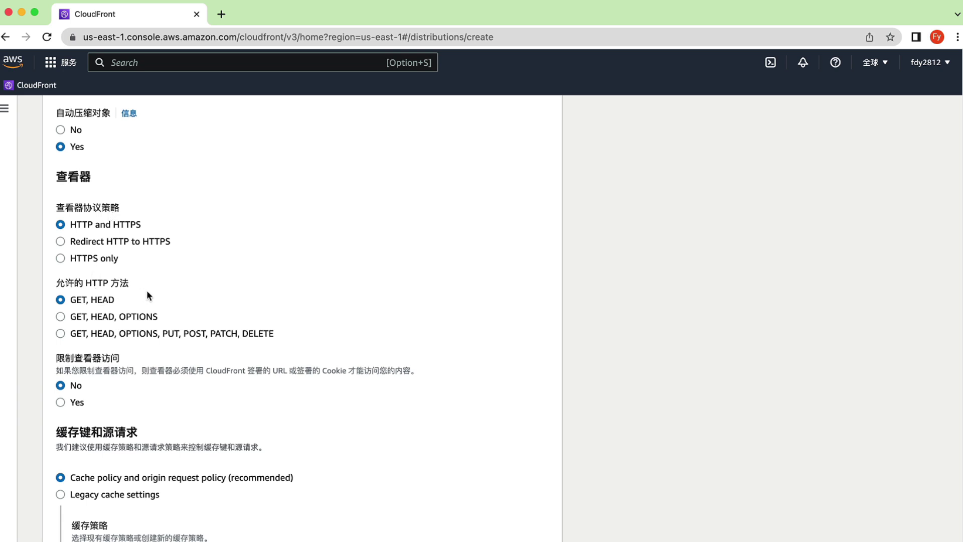
scroll(204, 314, "down", 5)
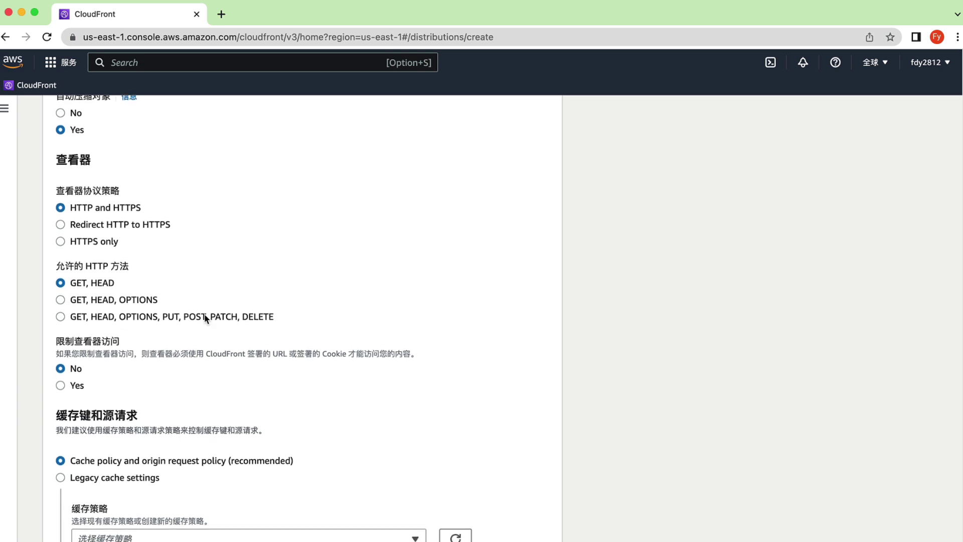
scroll(208, 325, "down", 3)
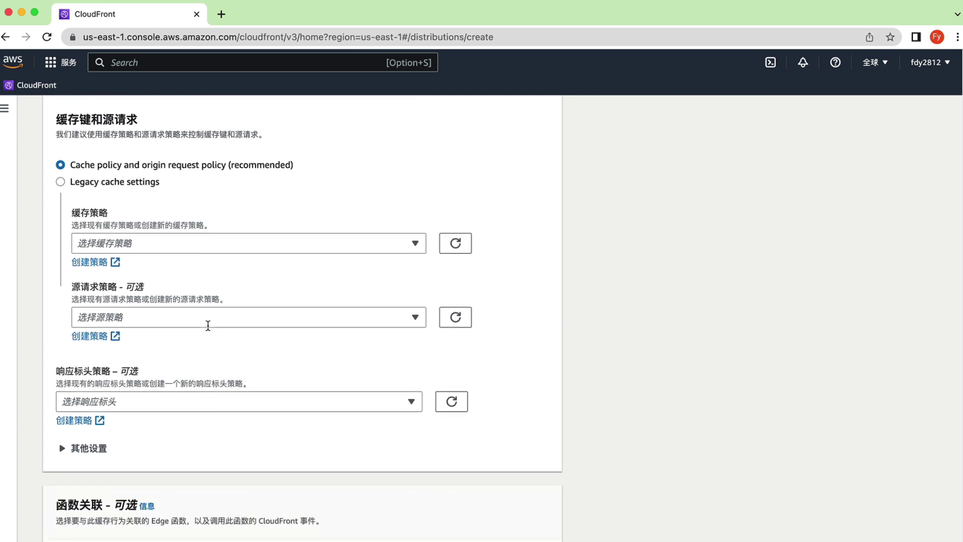
scroll(208, 326, "down", 5)
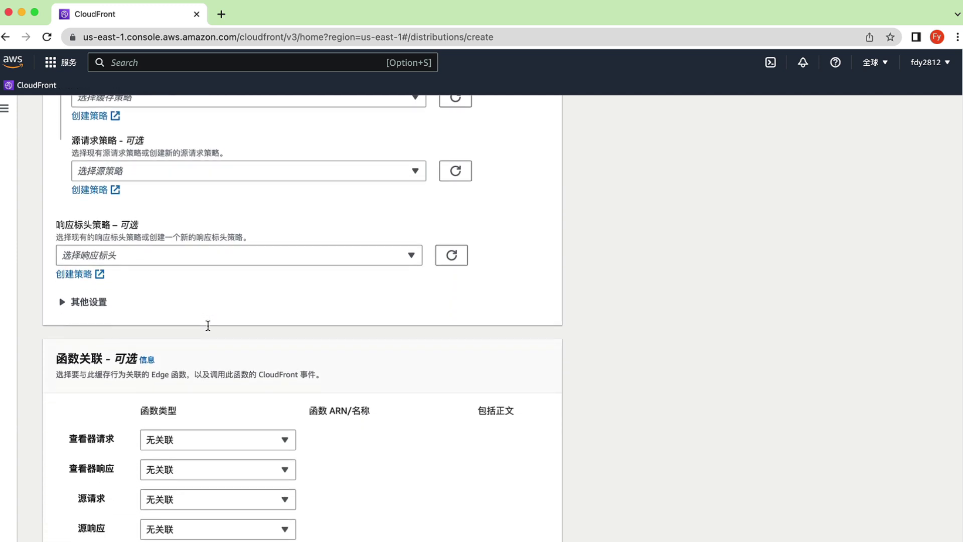
scroll(208, 325, "down", 5)
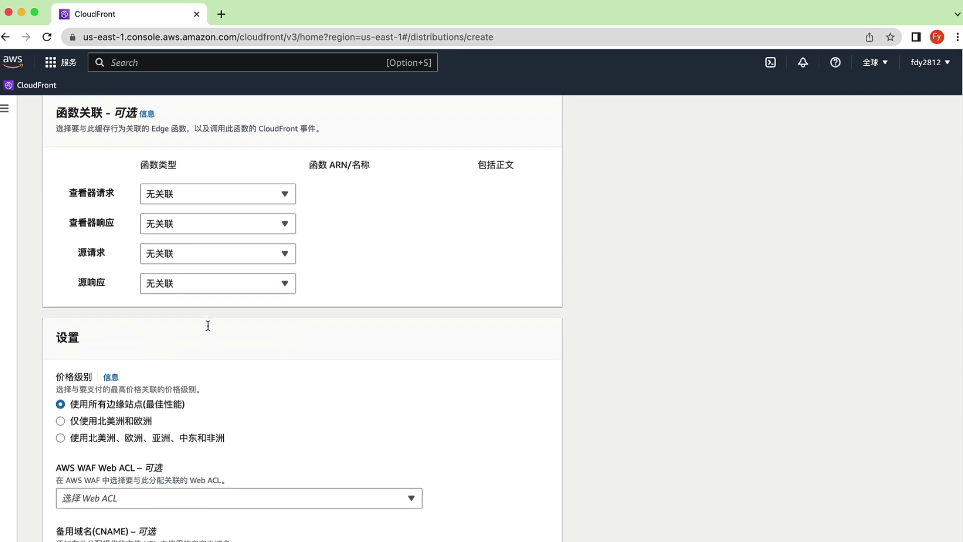
Step: Review the price class options, add an empty alternate domain name (CNAME) entry and look through the remaining distribution settings
scroll(208, 325, "down", 1)
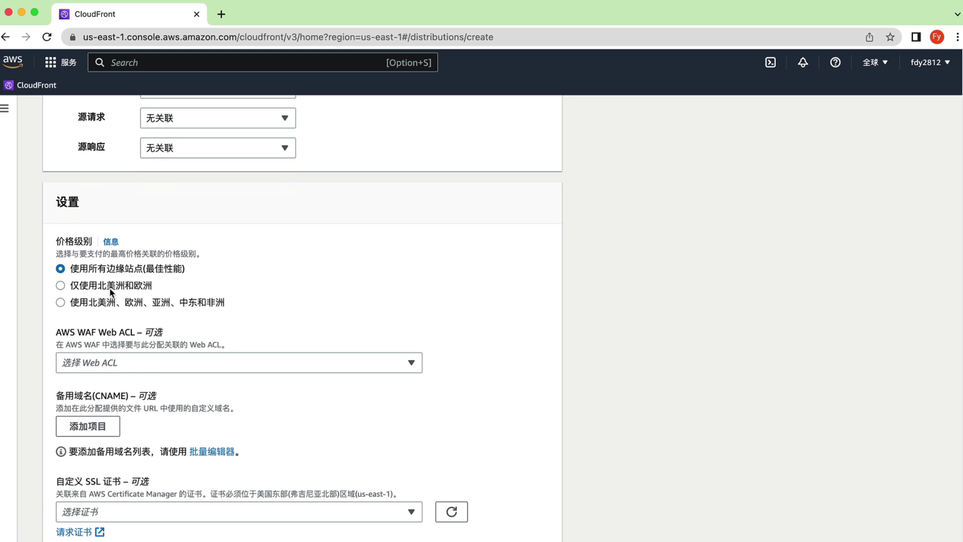
scroll(112, 292, "down", 3)
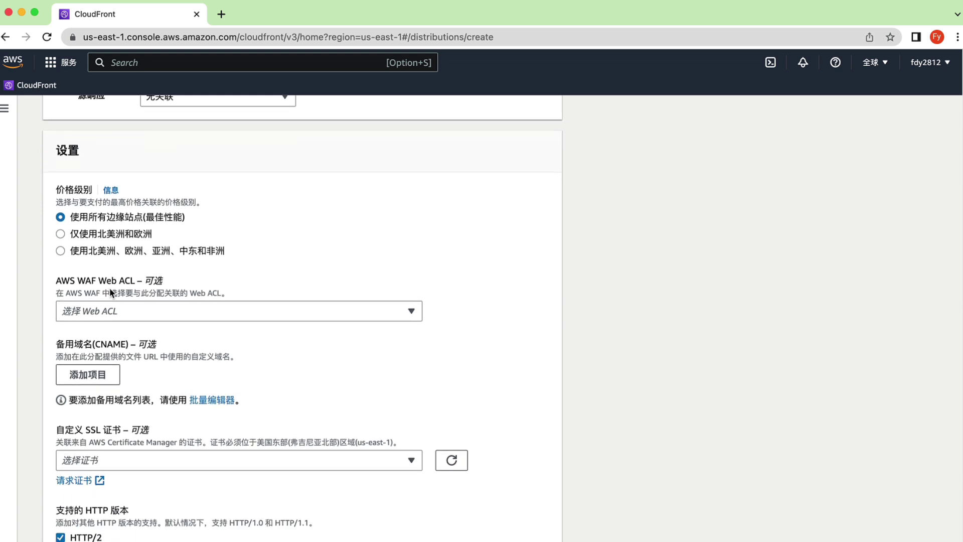
scroll(111, 291, "down", 1)
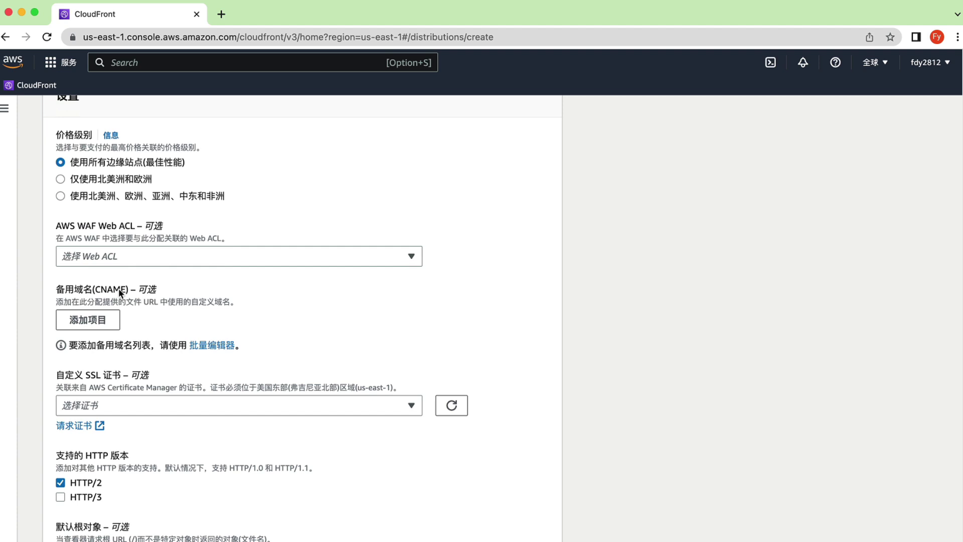
left_click(76, 319)
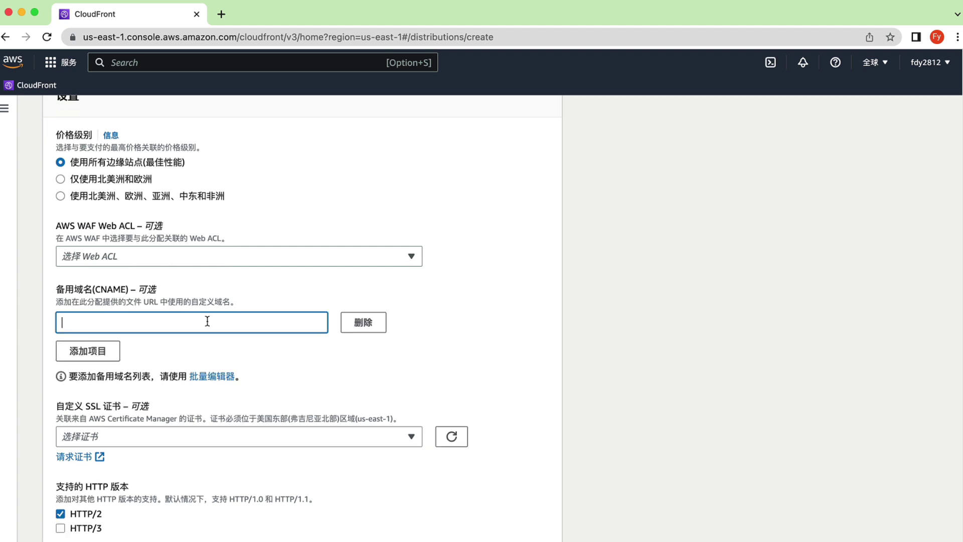
scroll(258, 326, "down", 3)
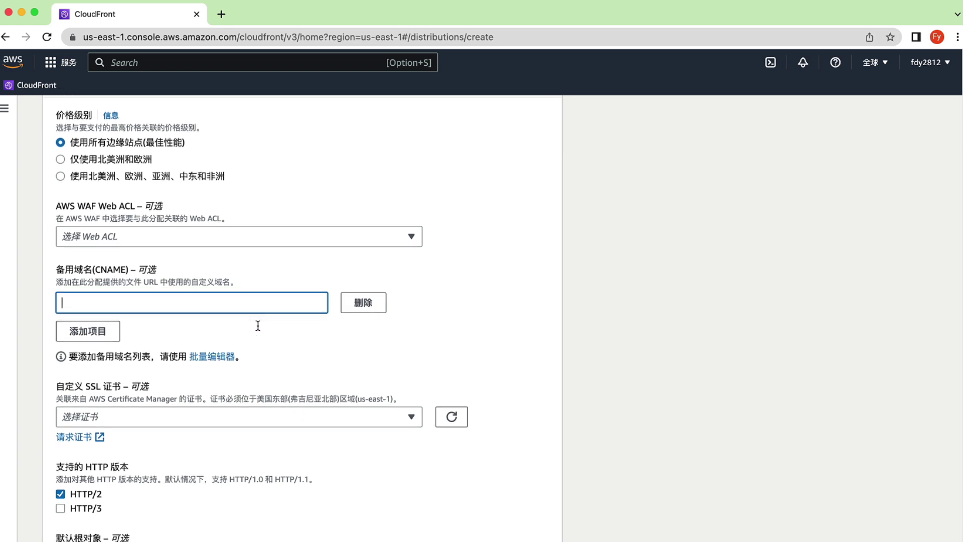
scroll(258, 325, "down", 10)
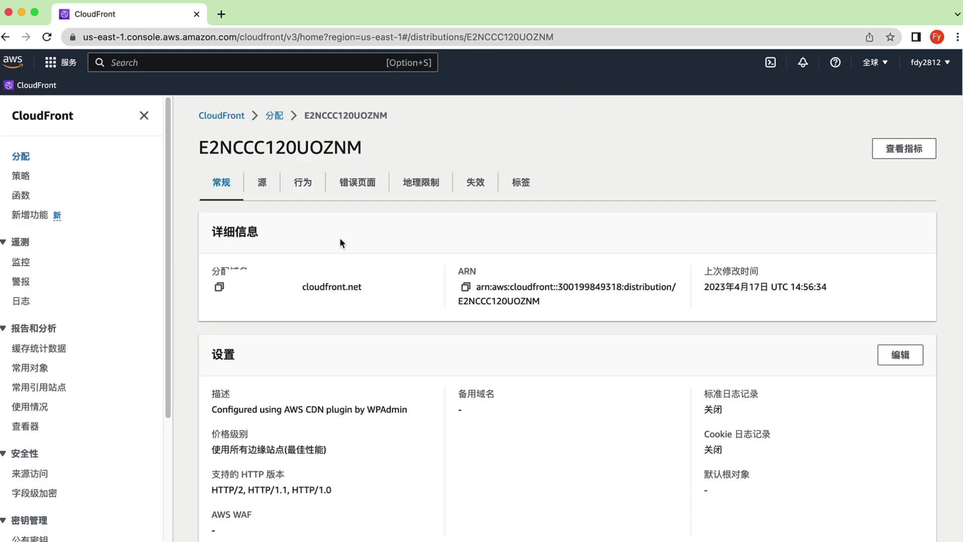
Step: Highlight the existing distribution's cloudfront.net domain name and switch to the WordPress browser window
left_click_drag(302, 287, 354, 287)
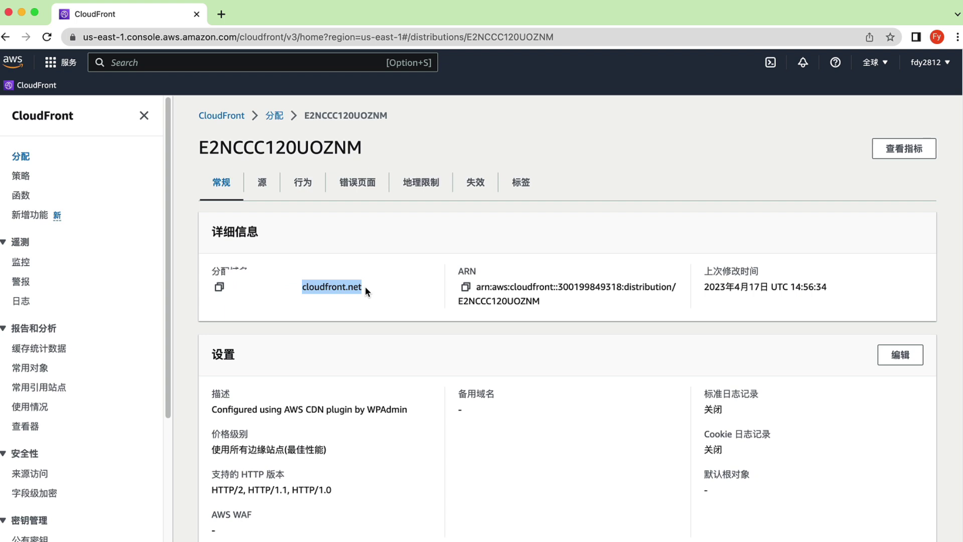
key("super+Tab")
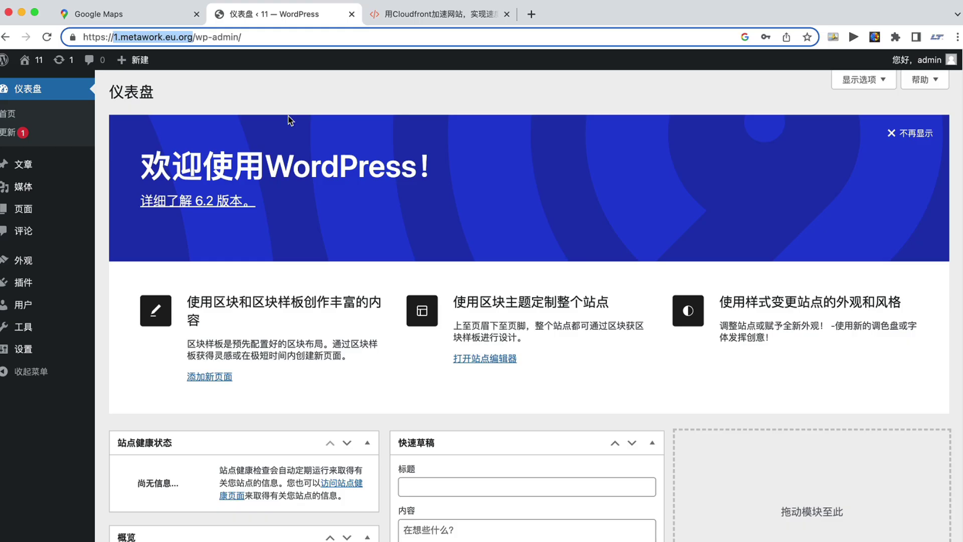
Step: Copy the plugin name "WPAdmin AWS CDN" from the CFT setup section of the CloudFront article
left_click(441, 14)
scroll(476, 335, "down", 1)
left_click_drag(477, 335, 560, 333)
right_click(560, 334)
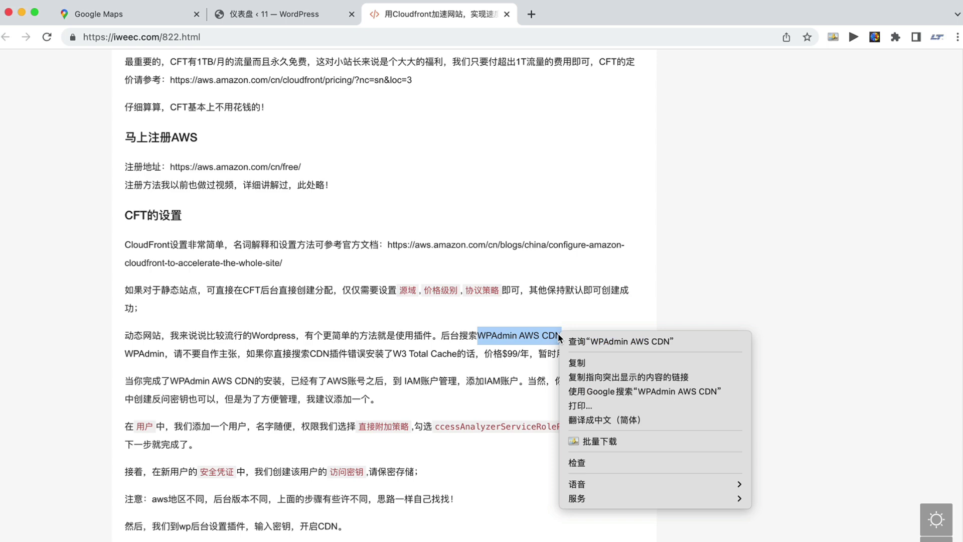
left_click(571, 362)
Step: Search for "WPAdmin AWS CDN" on the Add Plugins page of the WordPress dashboard
left_click(304, 14)
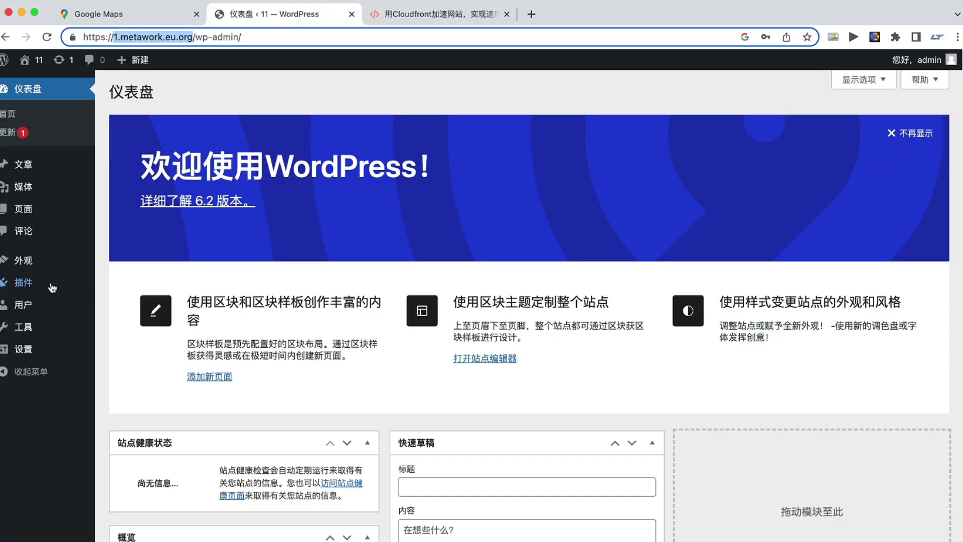
mouse_move(30, 286)
left_click(121, 290)
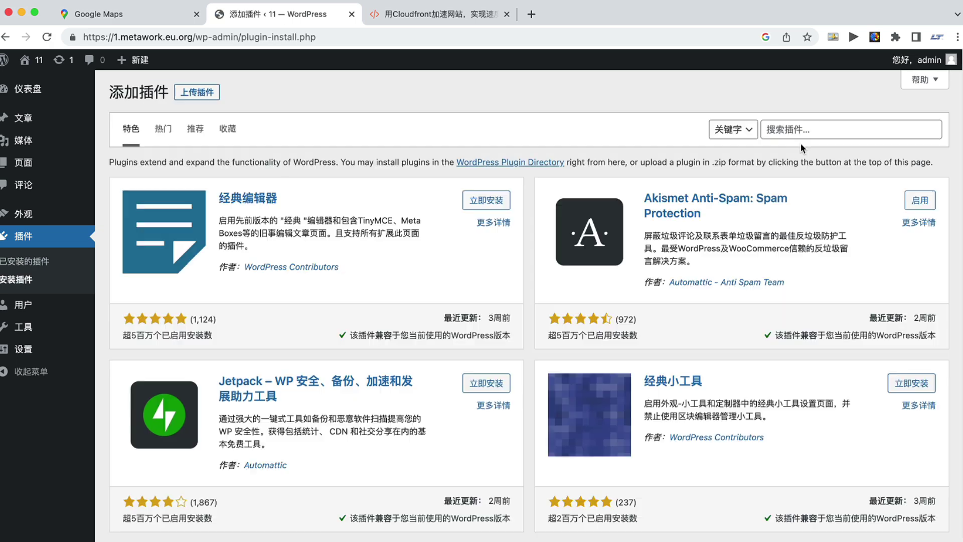
key("super+v")
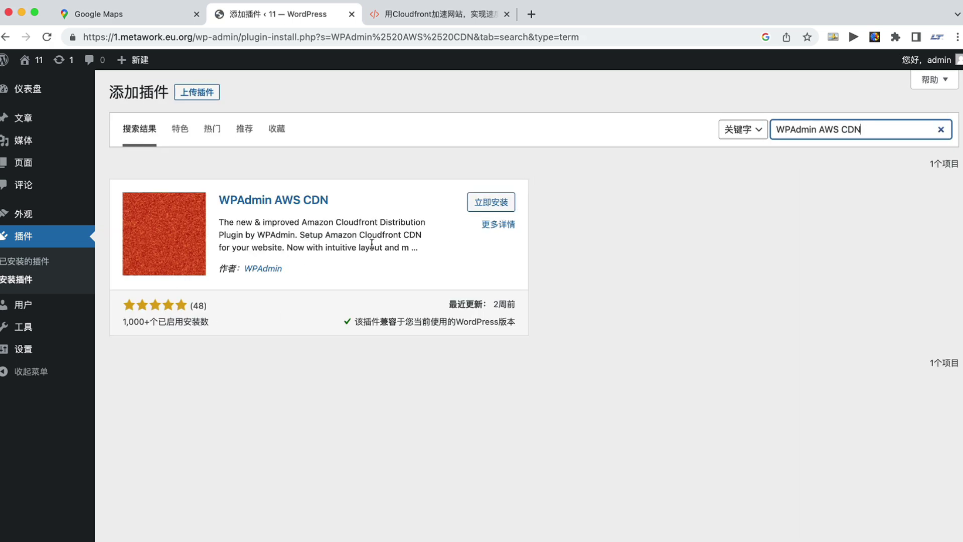
Step: View the WPAdmin AWS CDN plugin page on cn.wordpress.org in a new tab and locate its download option
left_click(495, 203)
left_click_drag(193, 37, 113, 38)
left_click(394, 214)
key("super+v")
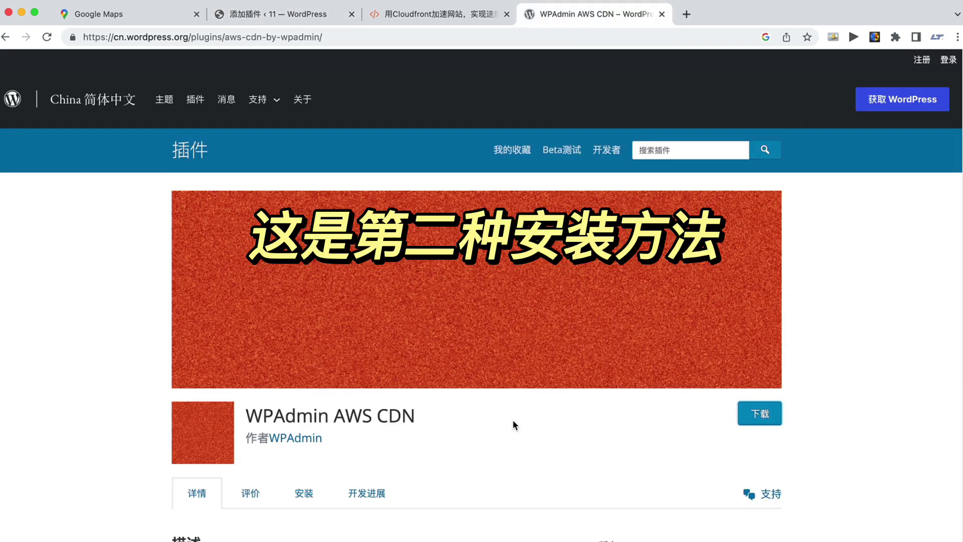
scroll(765, 420, "down", 1)
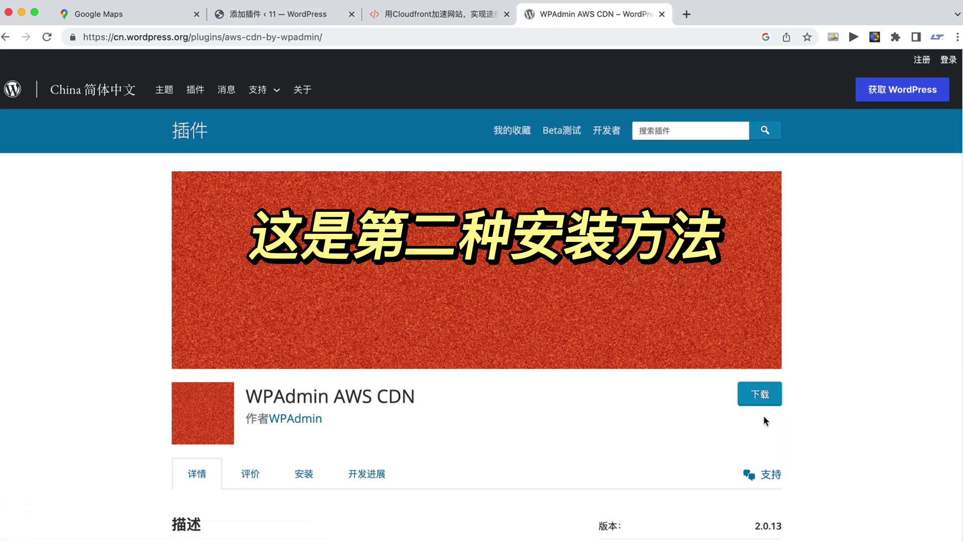
Step: Upload the plugin file aws-cdn-by-wpadmin.2.0.13.zip from the Downloads folder on WordPress's Add Plugins page and install it
left_click(284, 19)
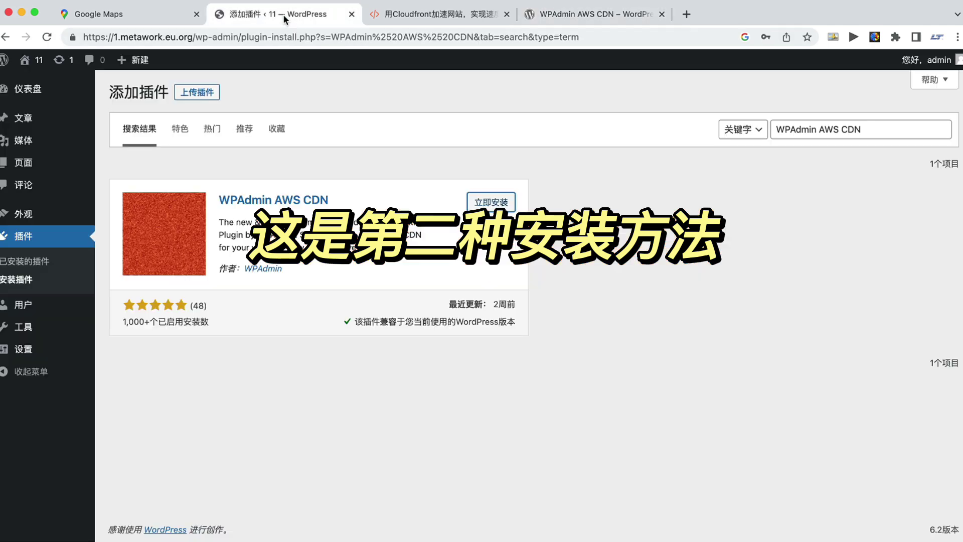
left_click(197, 92)
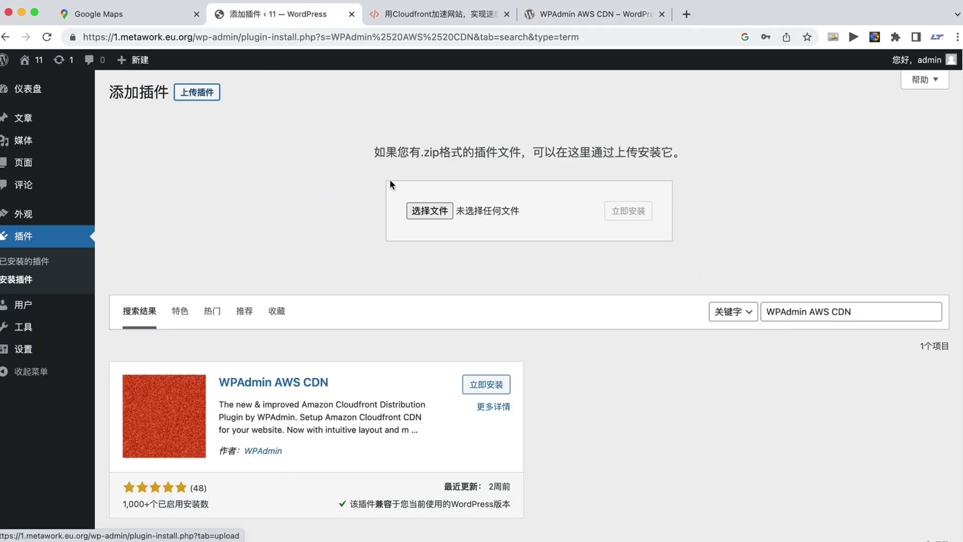
left_click(438, 212)
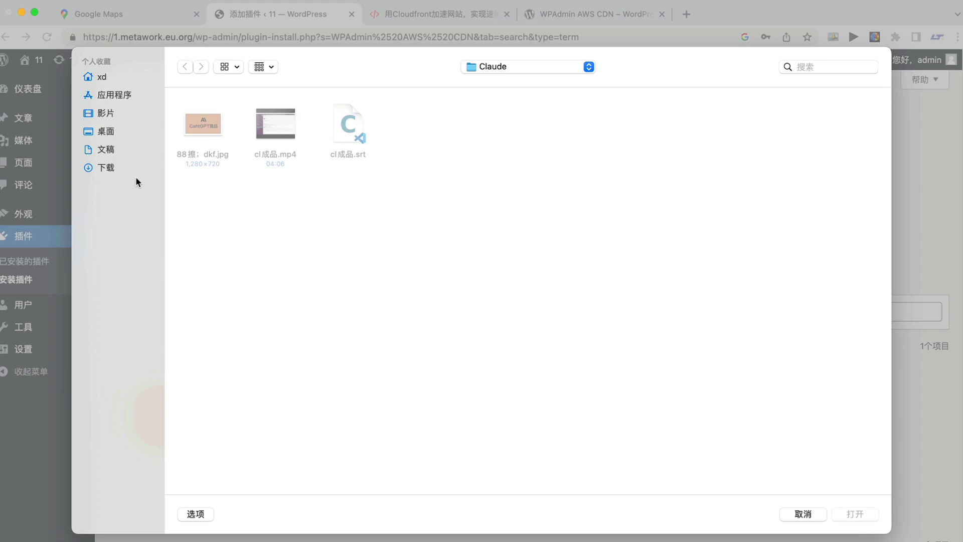
left_click(126, 167)
double_click(273, 131)
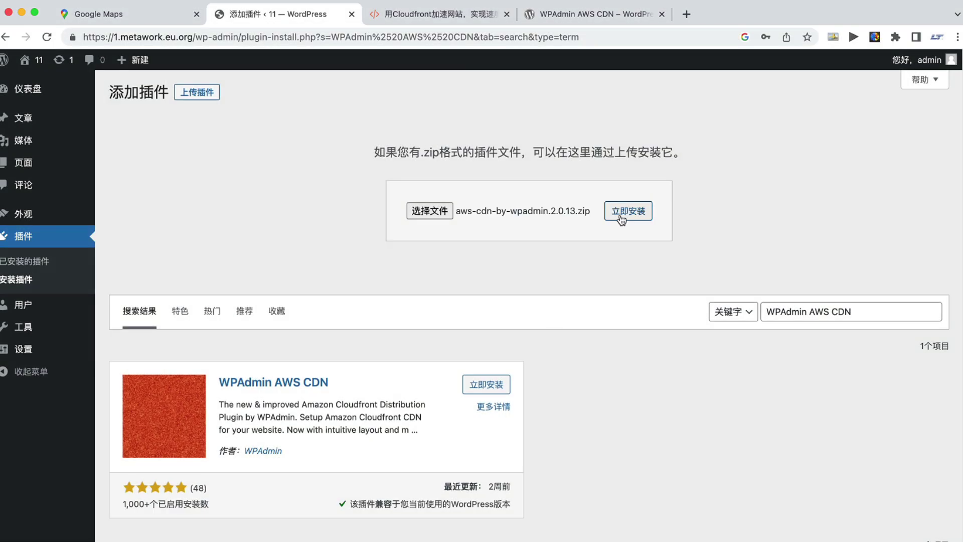
left_click(624, 215)
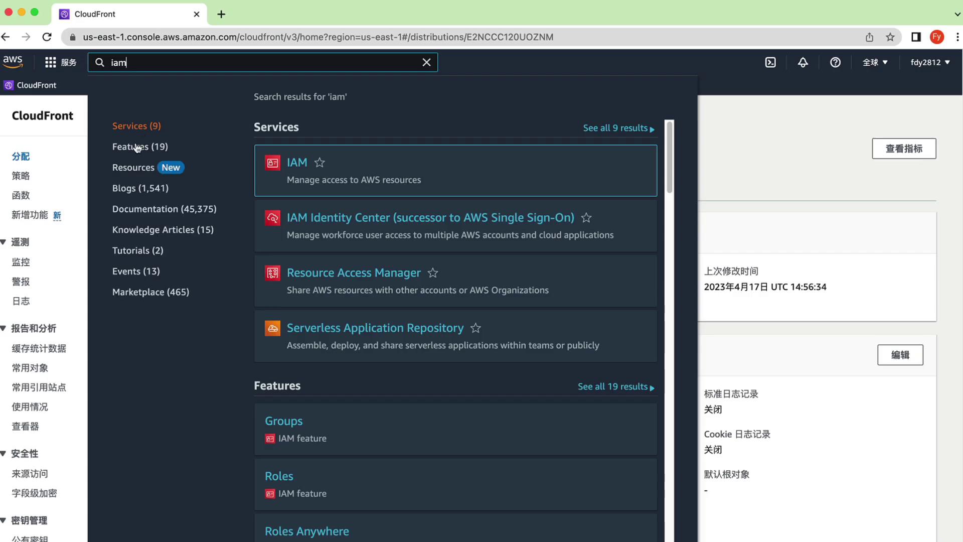
Step: Switch to the AWS console, open the IAM service from the "iam" search results and show its user list
mouse_move(370, 183)
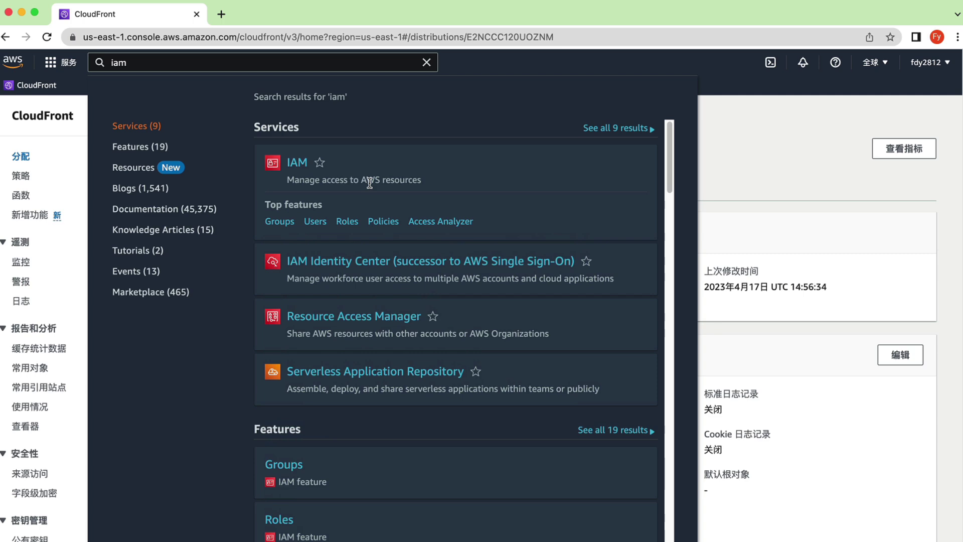
left_click(293, 165)
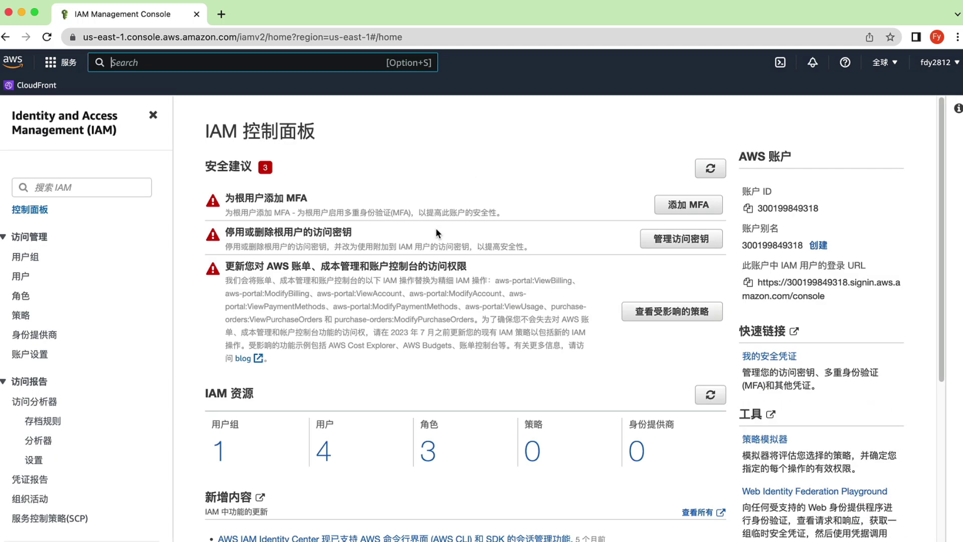
left_click(21, 276)
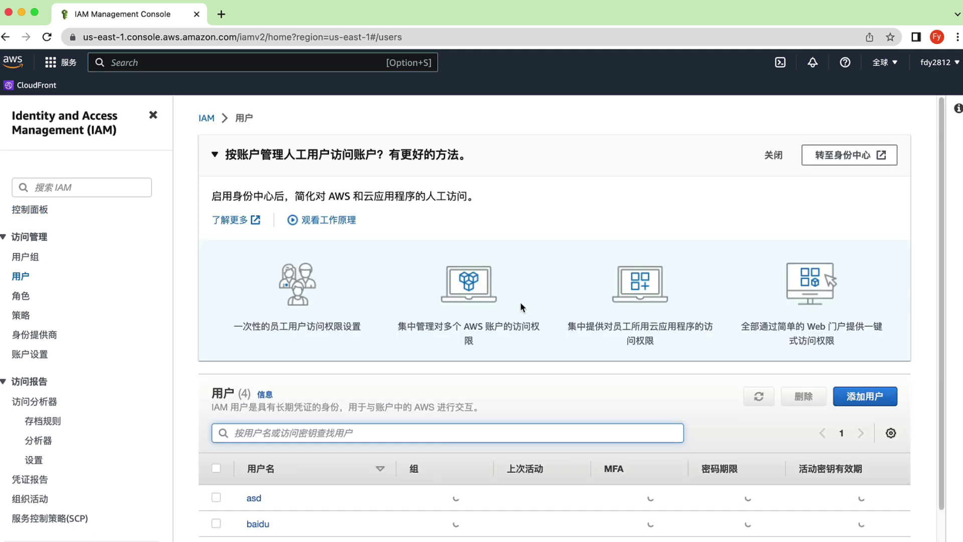
Step: Start a new IAM user named "cft" and continue to its permission settings
left_click(865, 396)
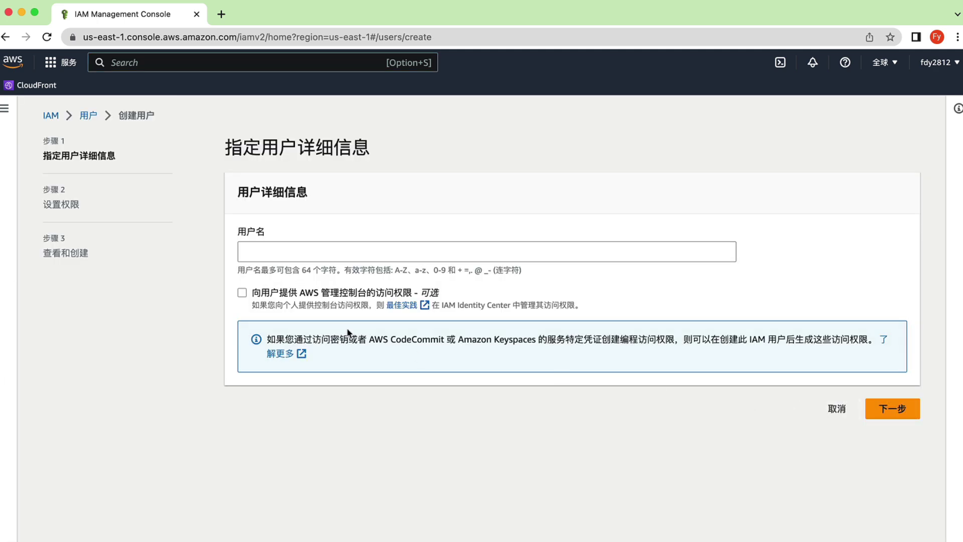
left_click(316, 252)
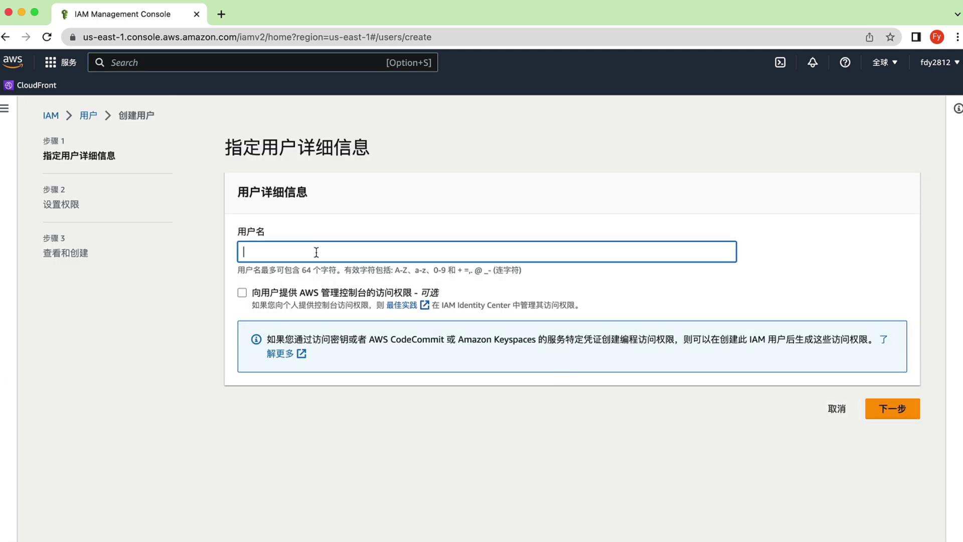
type("cft")
left_click(873, 407)
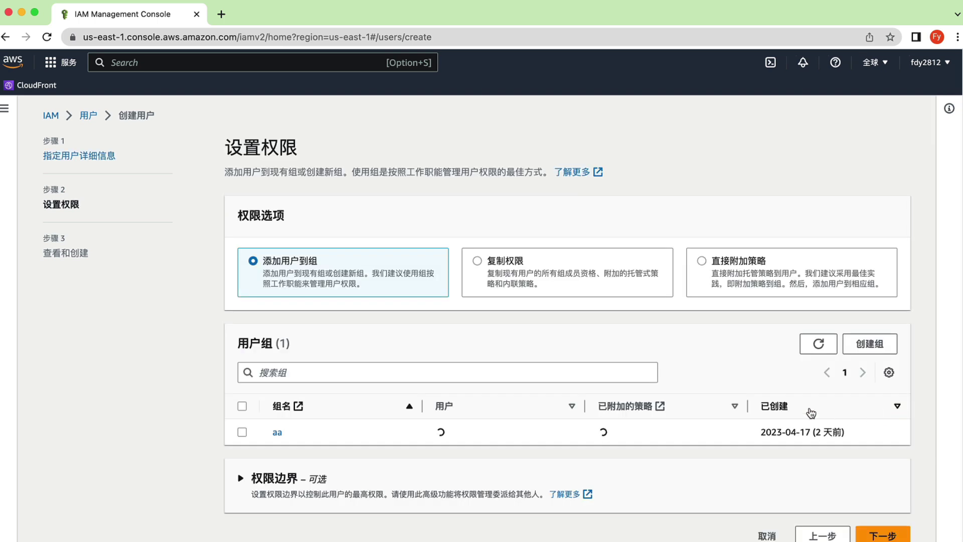
Step: Attach the AccessAnalyzerServiceRolePolicy policy directly to the new user and finish creating the user
left_click(702, 260)
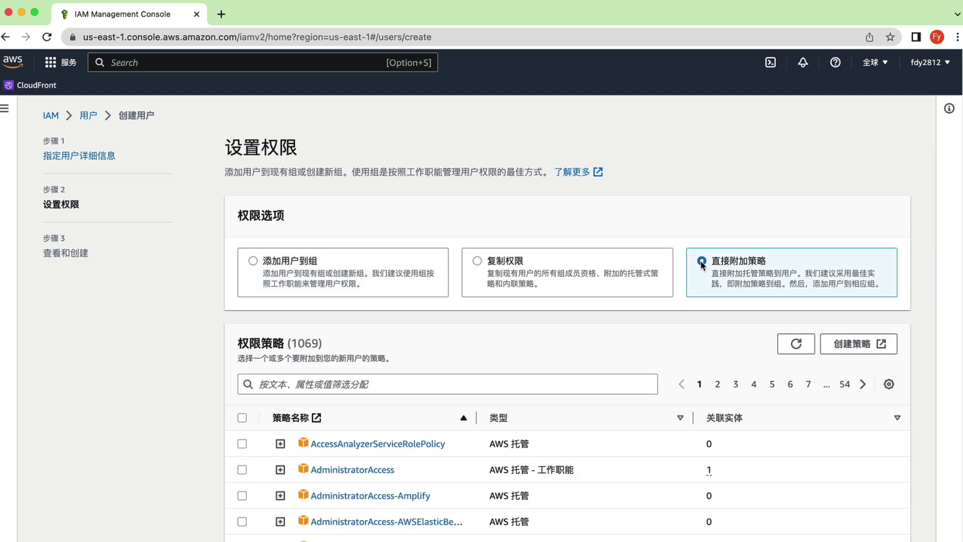
left_click(241, 444)
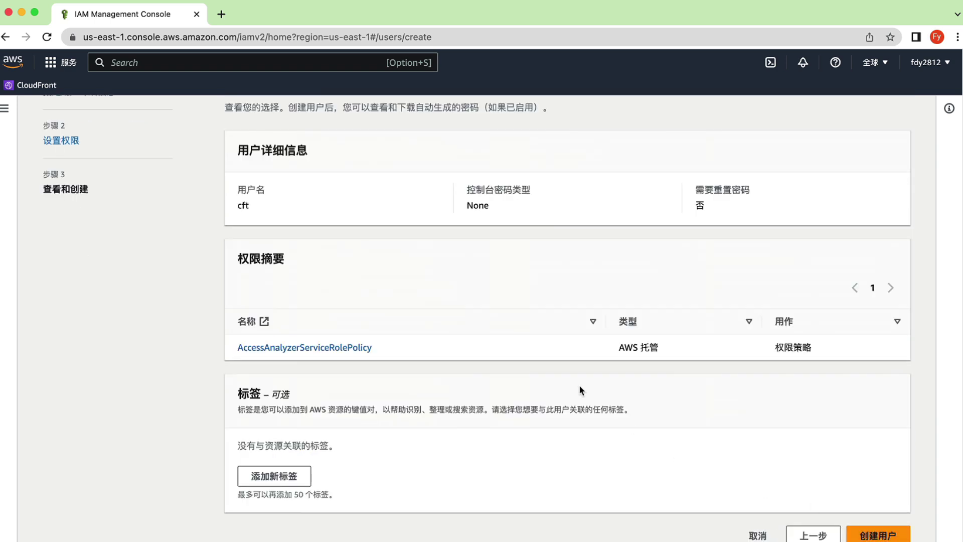
scroll(632, 416, "up", 2)
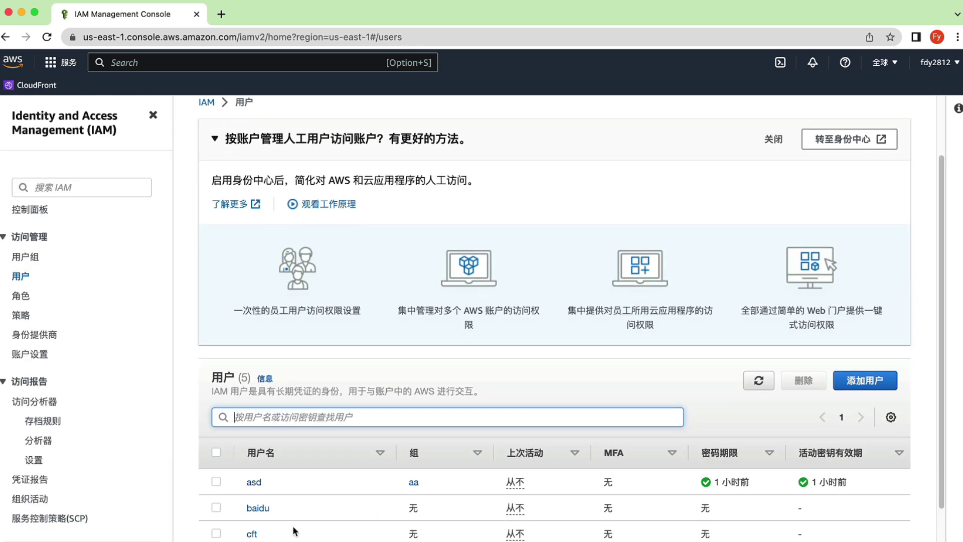
Step: Open the cft user's security credentials and start creating an access key
left_click(252, 534)
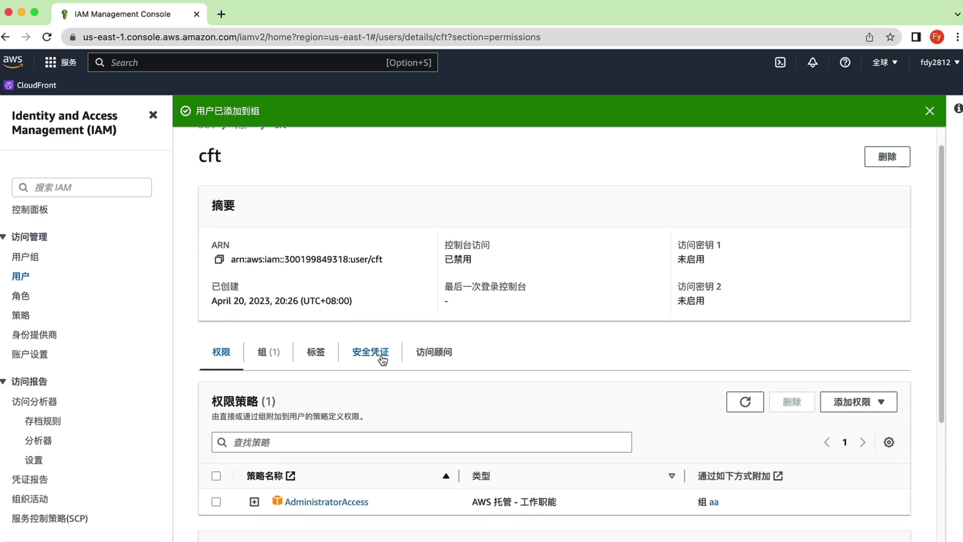
left_click(381, 359)
scroll(537, 390, "down", 8)
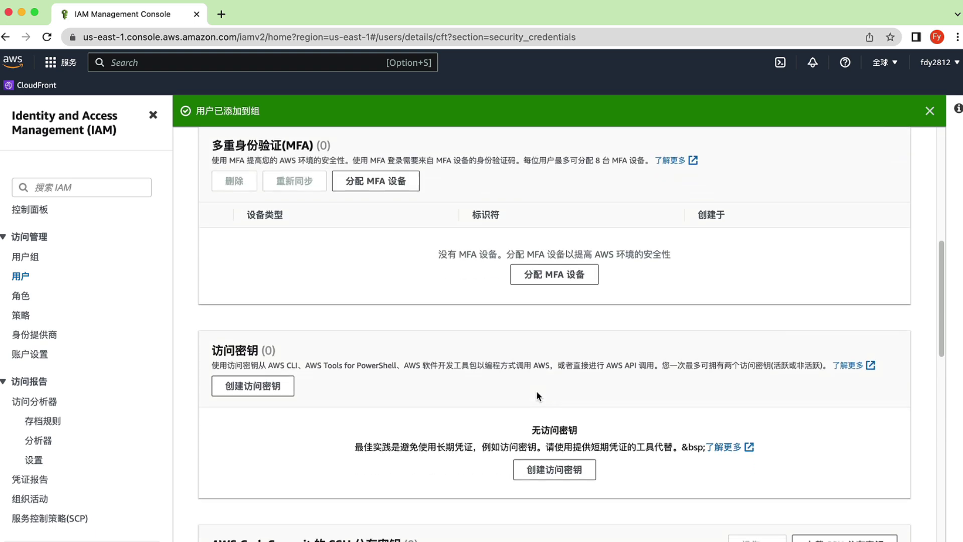
left_click(535, 471)
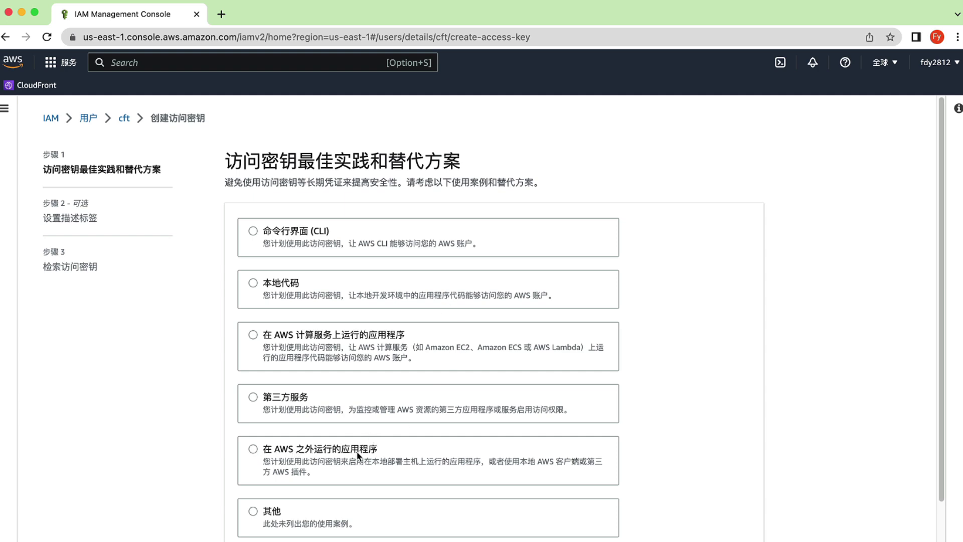
Step: Choose the use case for applications running outside AWS (在 AWS 之外运行的应用程序) for the access key and continue
left_click(255, 449)
scroll(440, 454, "down", 3)
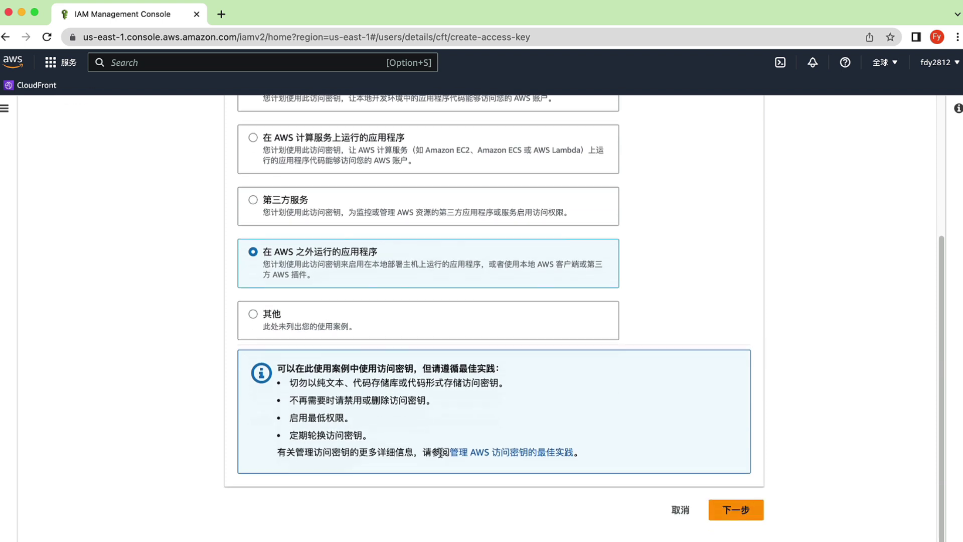
left_click(722, 514)
Step: Create the access key with the description tag "cft" and highlight the access key and secret access key headings
left_click(404, 254)
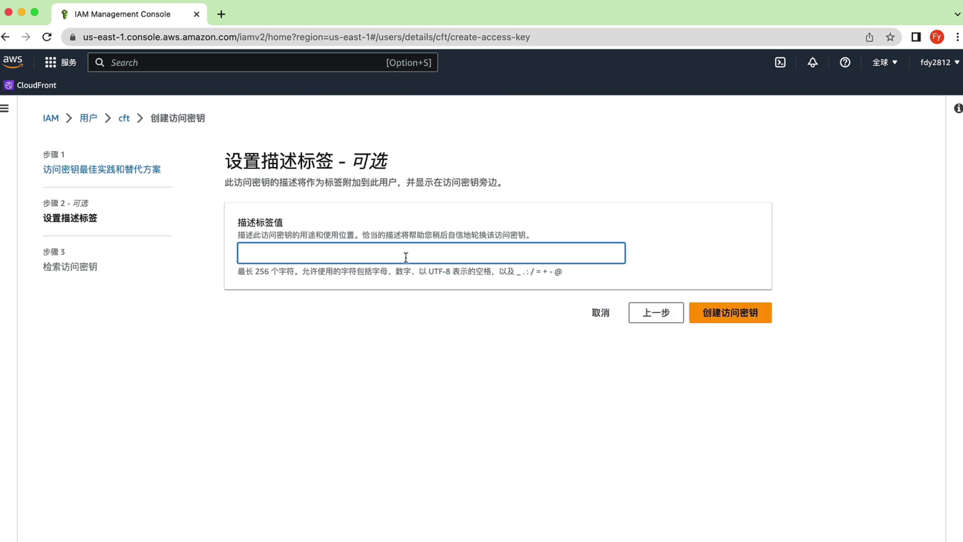
type("g")
type("ft")
key("Return")
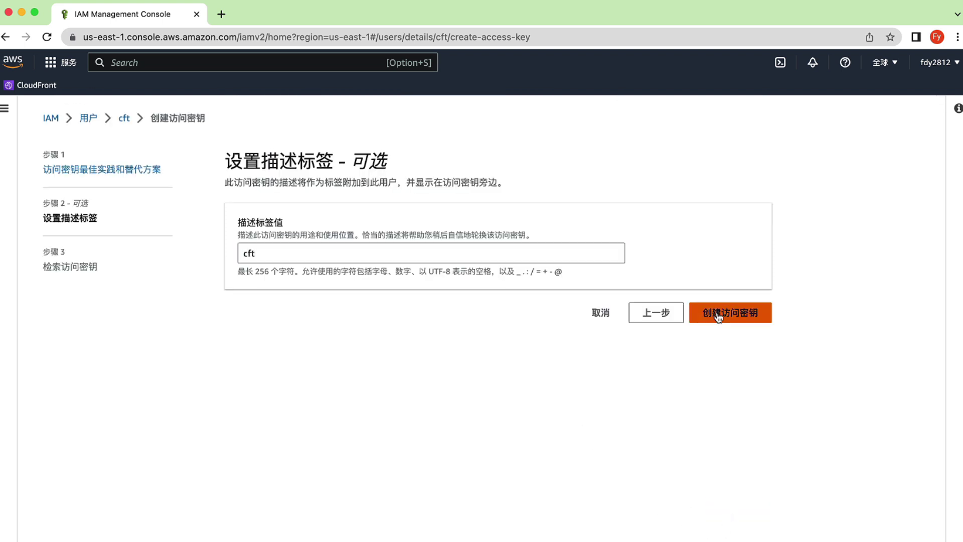
left_click(717, 314)
left_click_drag(247, 298, 316, 299)
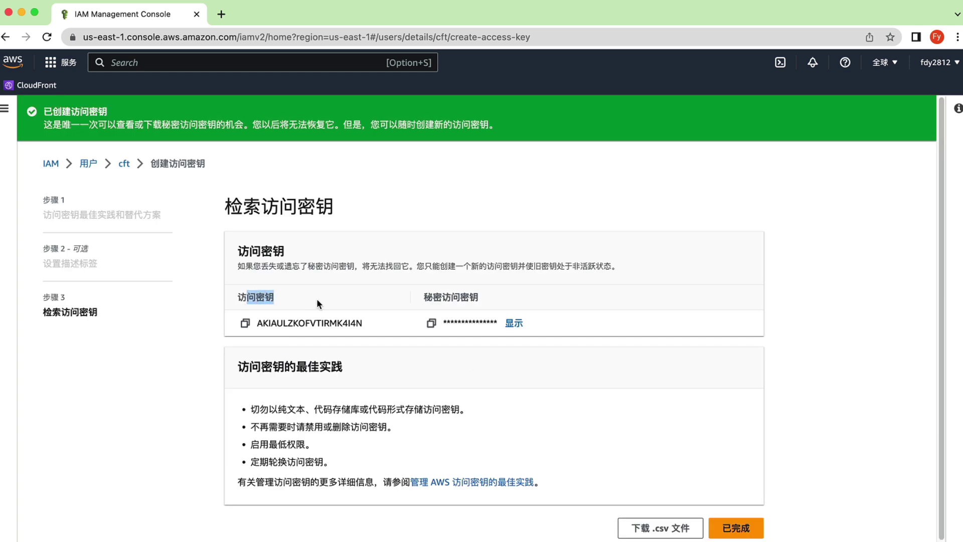
left_click_drag(417, 300, 492, 301)
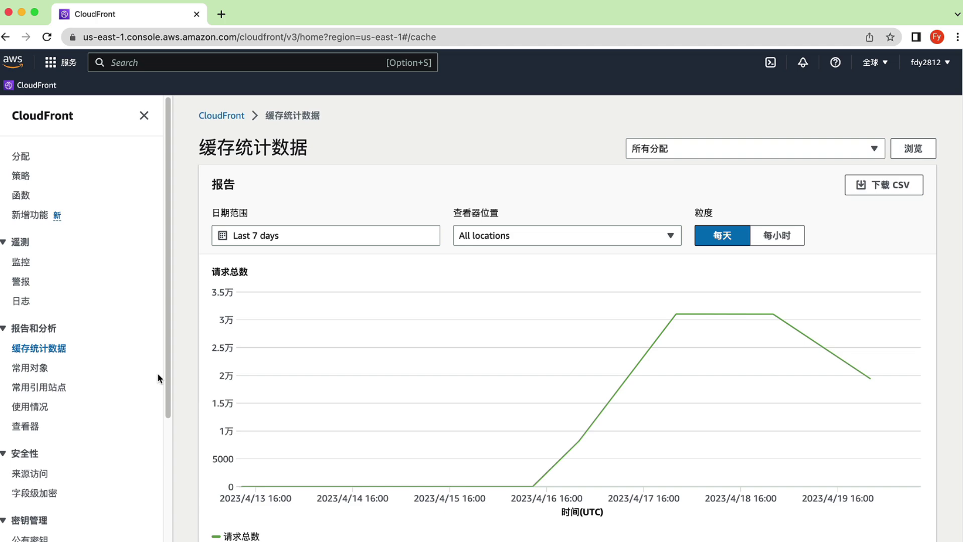
Step: Examine CloudFront's cache statistics for the last 7 days, including hit rates and the total bytes transferred to viewers
scroll(343, 452, "down", 10)
scroll(342, 433, "down", 4)
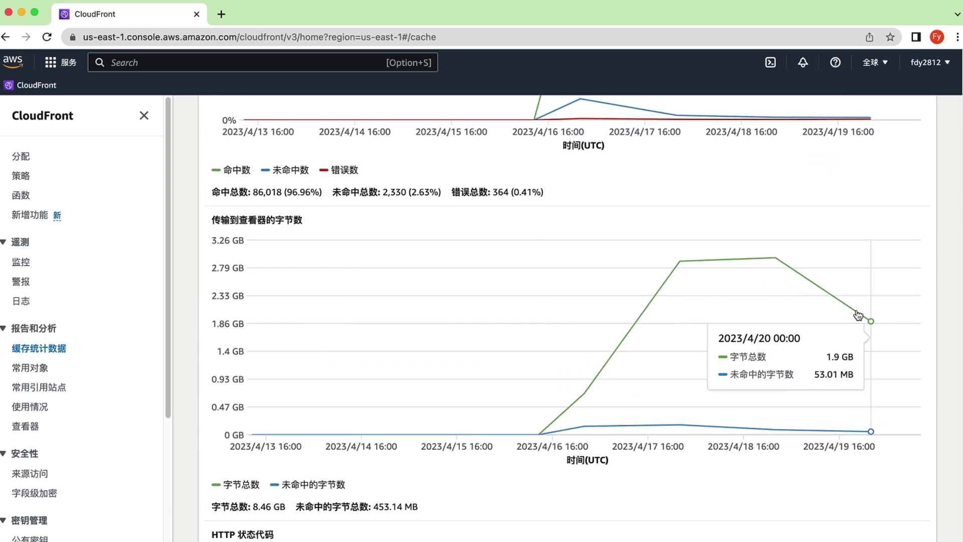
scroll(859, 315, "down", 2)
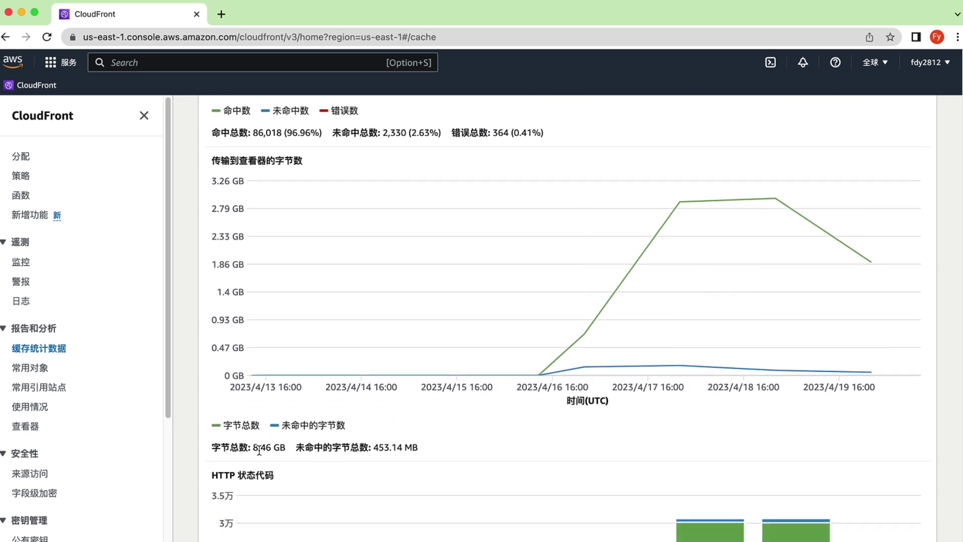
left_click_drag(267, 448, 298, 445)
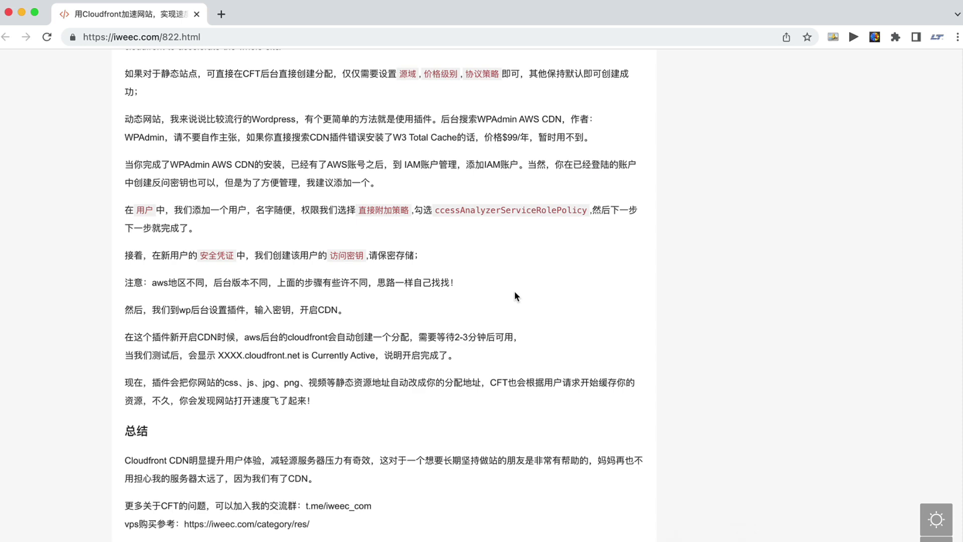
Step: Switch to the CloudFront article and look back at its AWS registration and CFT setup sections
scroll(301, 201, "up", 4)
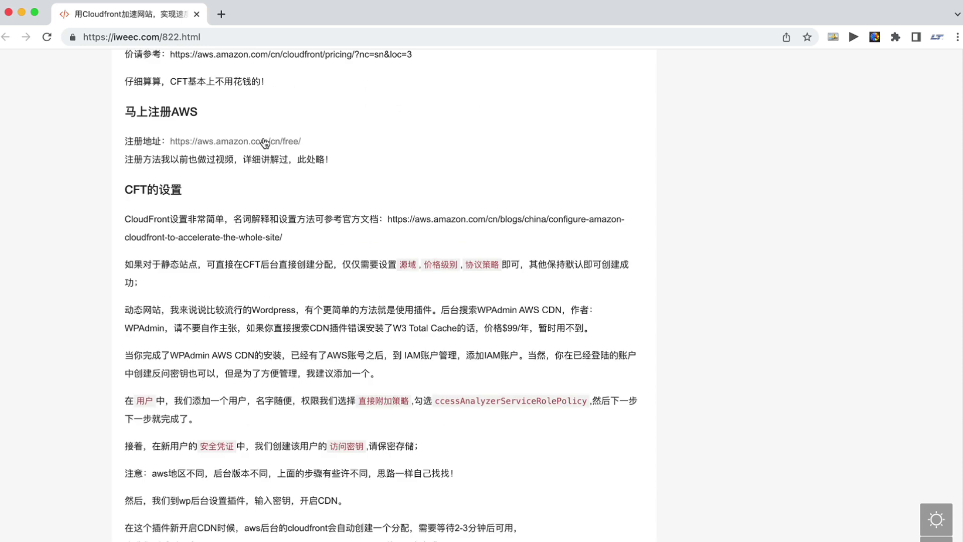